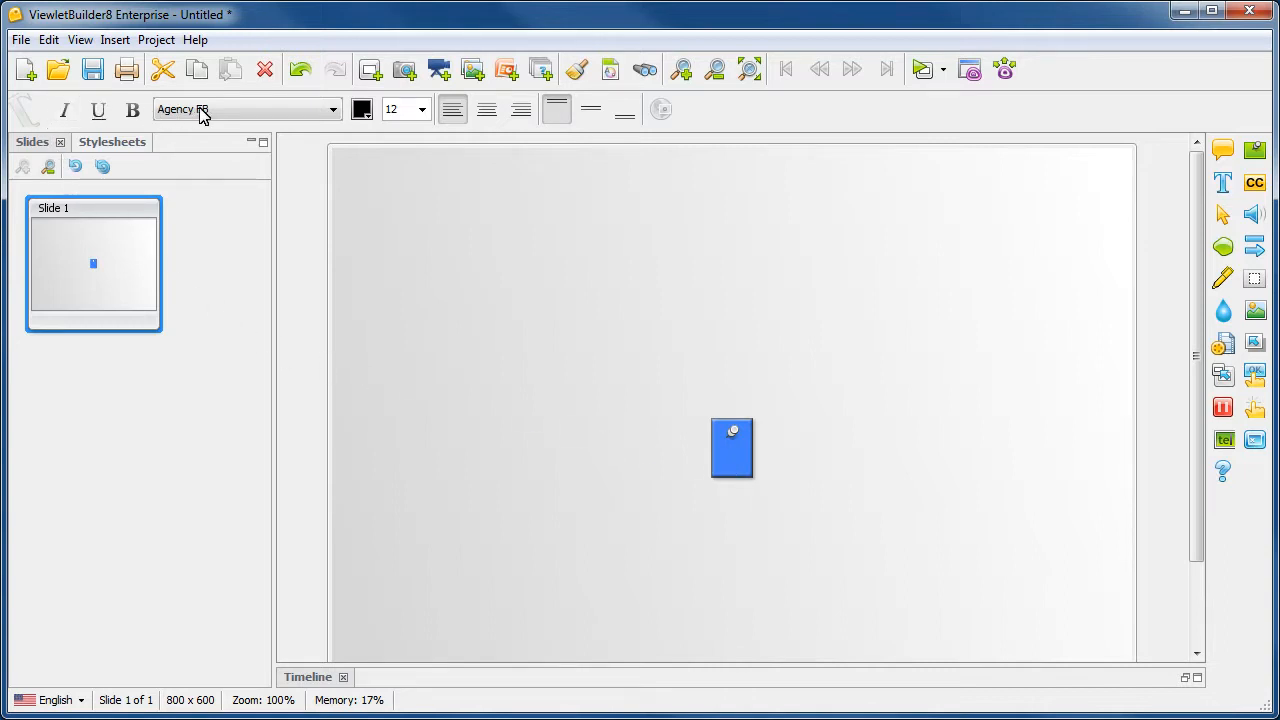
Step: Set the font size to 24 and enter "This is a note." in the blue note
left_click(422, 115)
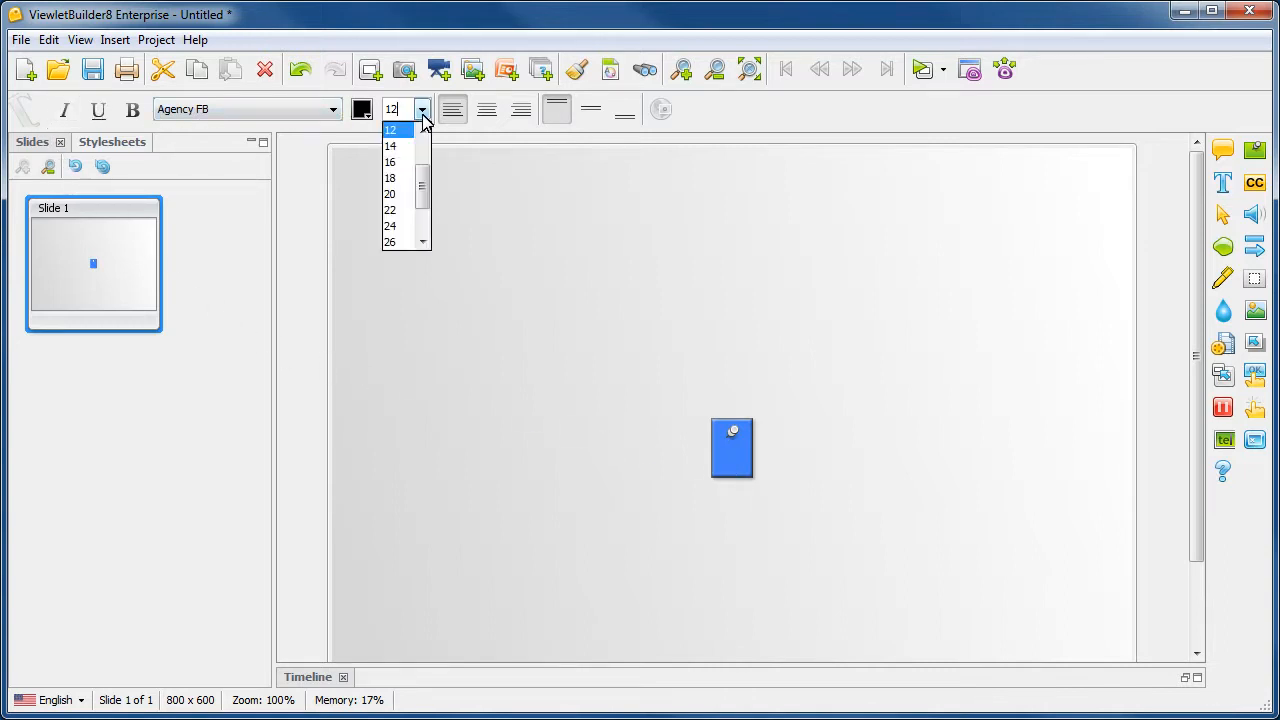
left_click_drag(426, 171, 431, 208)
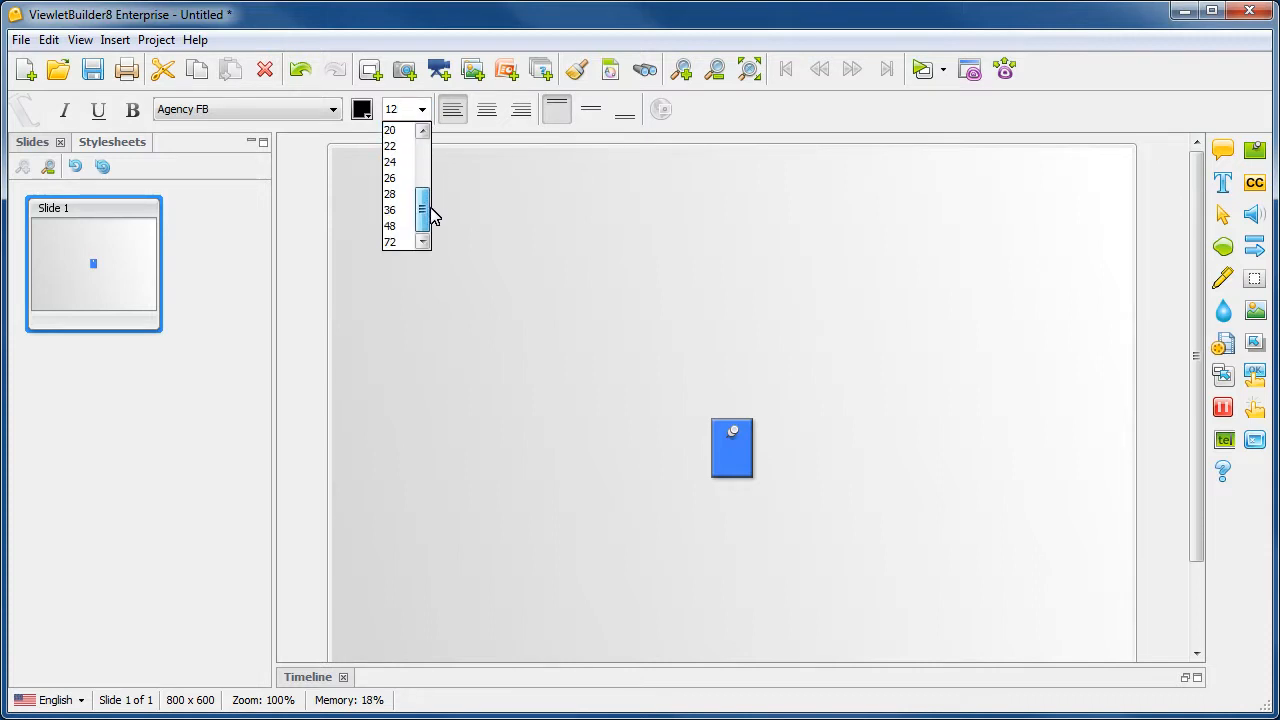
left_click(403, 162)
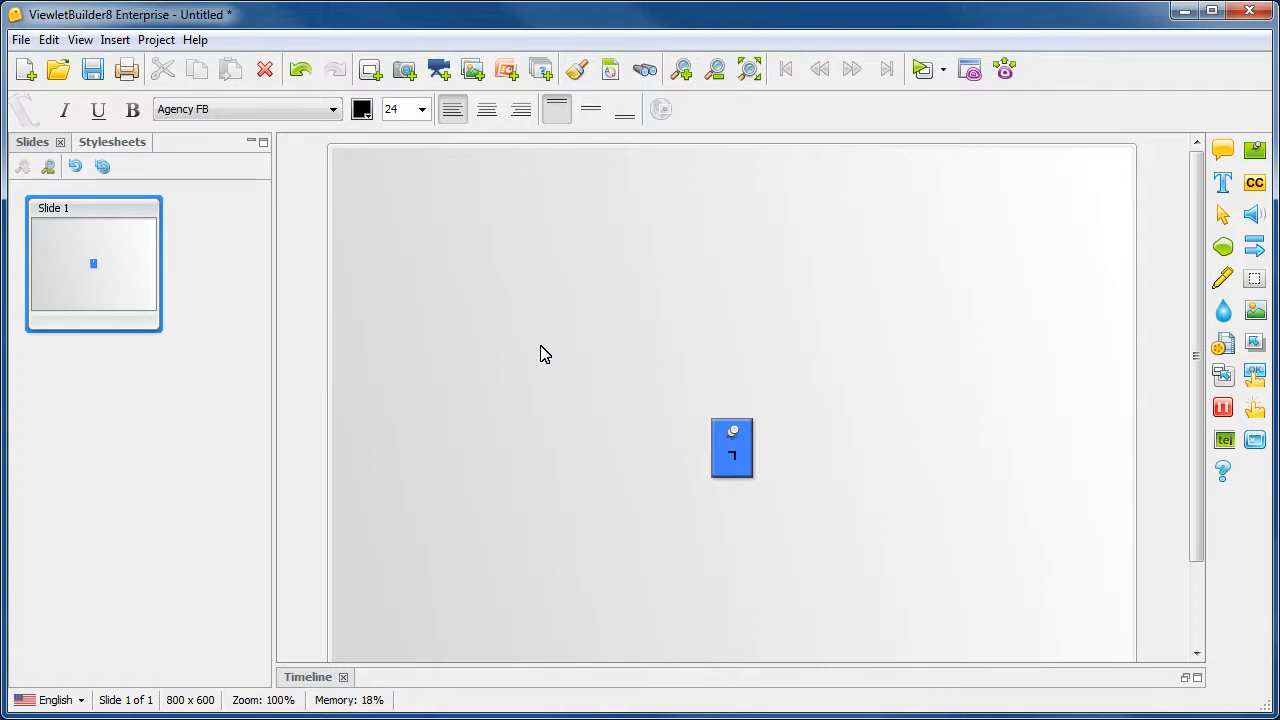
type("This is a note.")
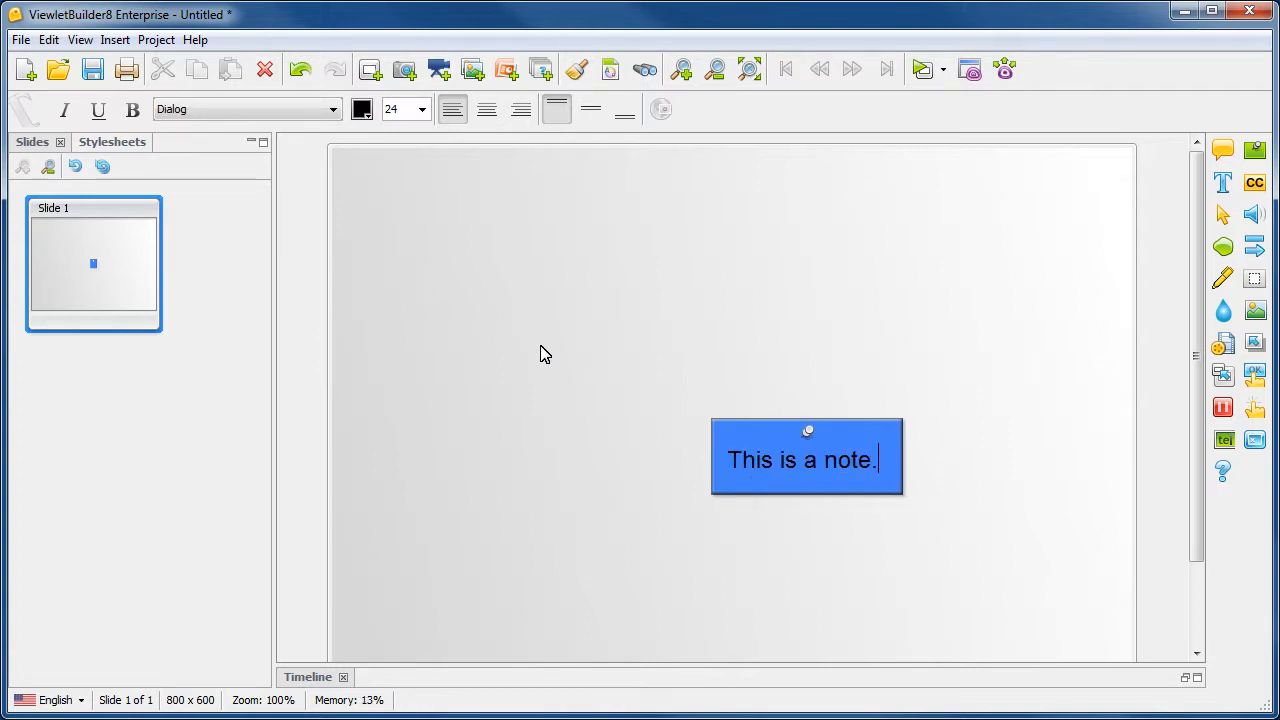
Step: Move the note to the lower-left area of the slide and deselect it
left_click(540, 354)
left_click_drag(737, 486, 491, 586)
left_click(774, 434)
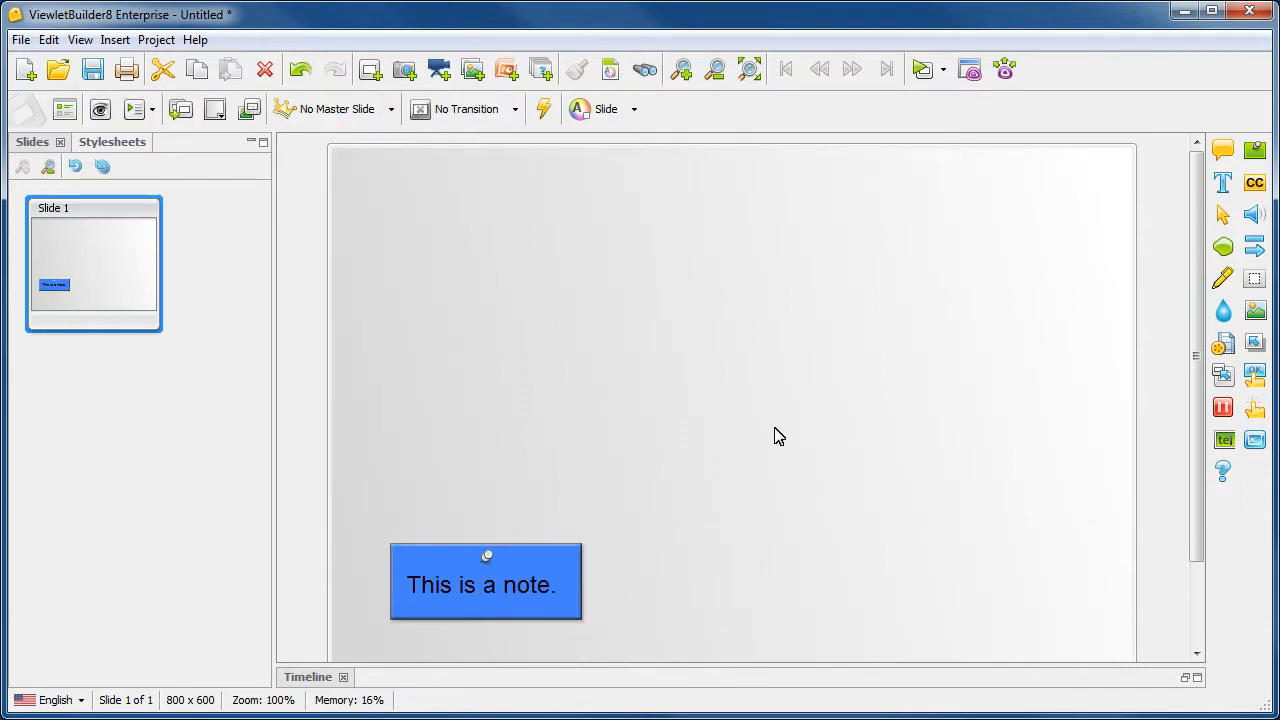
Step: Add a balloon near the middle of the slide with the text "This is a balloon." at font size 20
left_click(1222, 151)
left_click(720, 330)
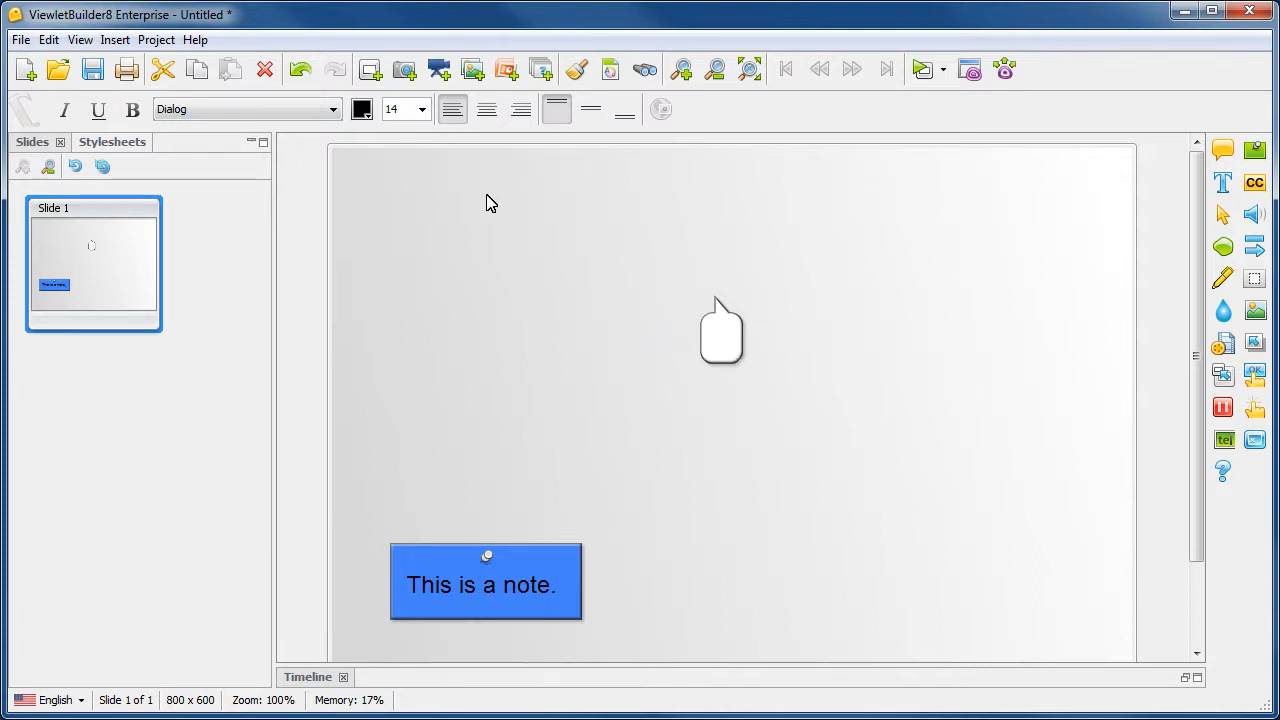
left_click(422, 112)
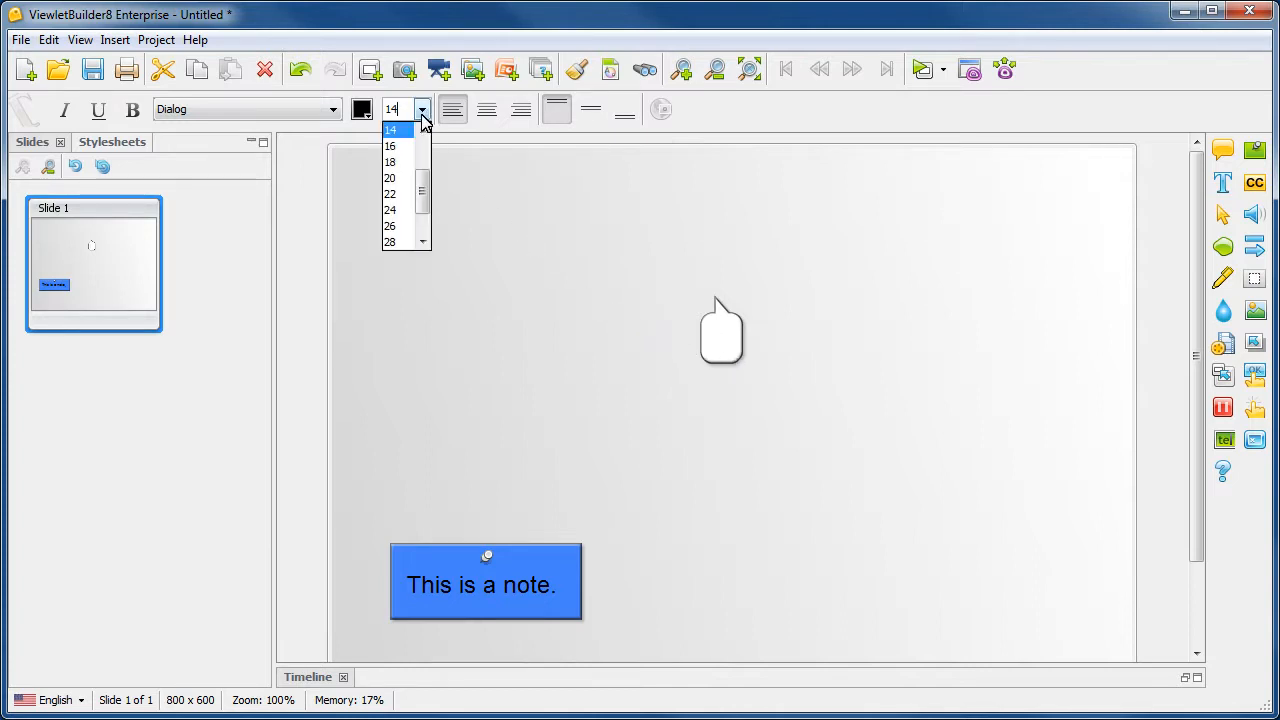
left_click(402, 178)
type("T")
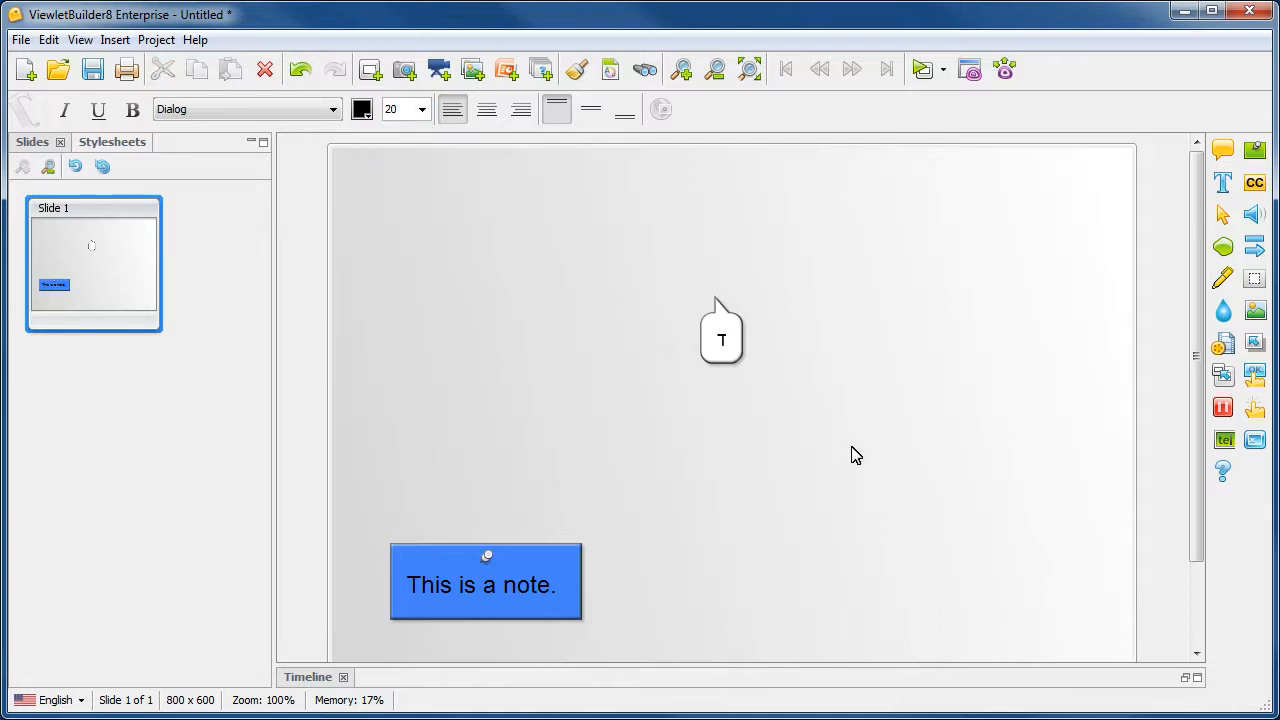
type("his is a ")
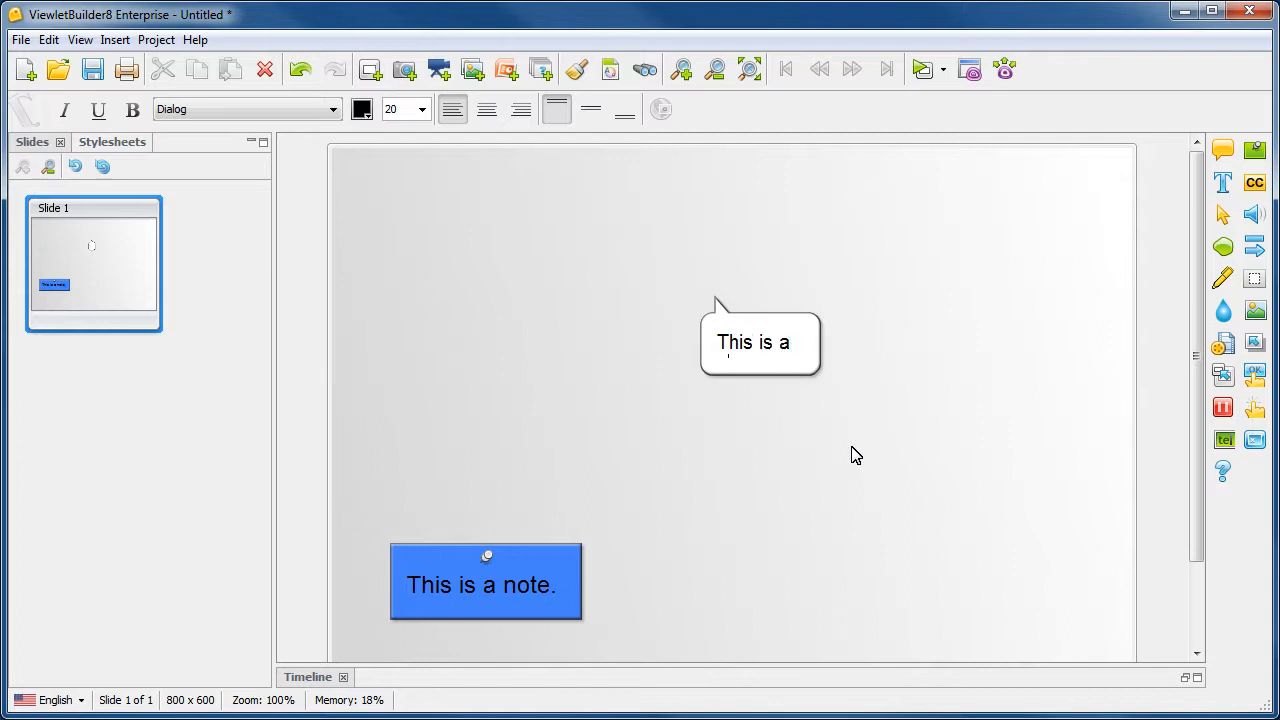
type("balloon.")
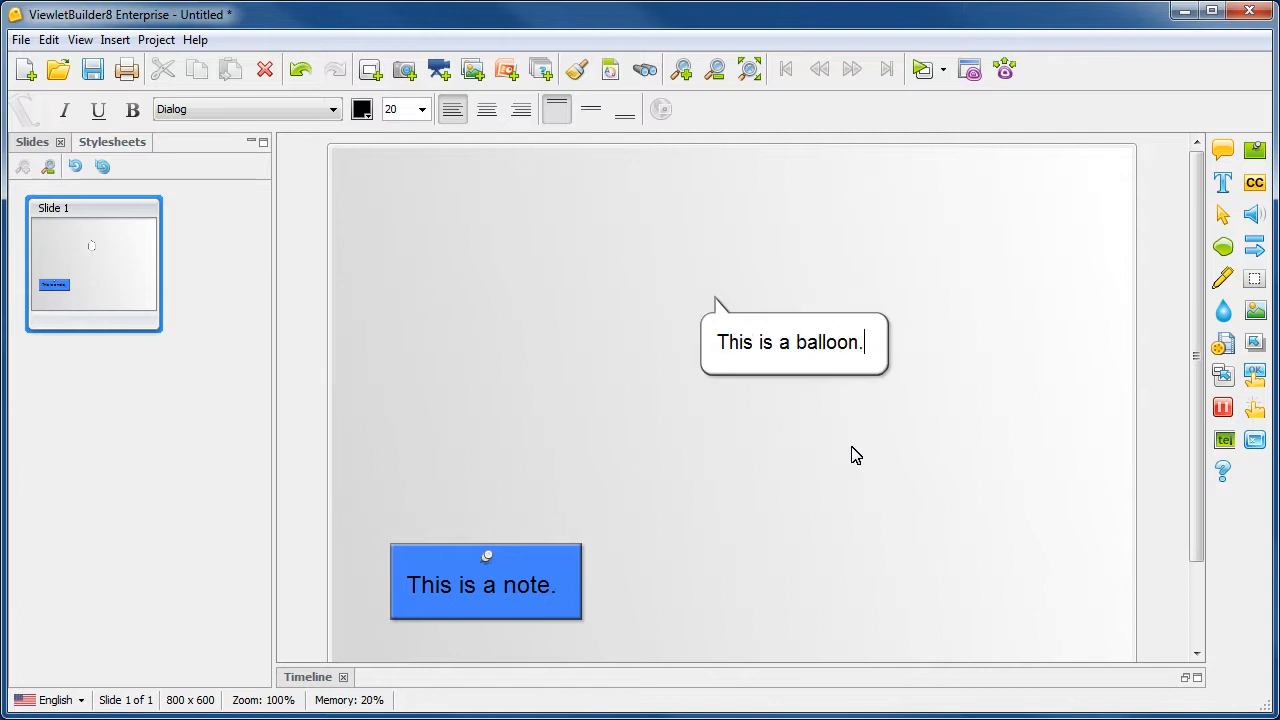
Step: Set the font size of the word "a" in the balloon to 36
double_click(785, 343)
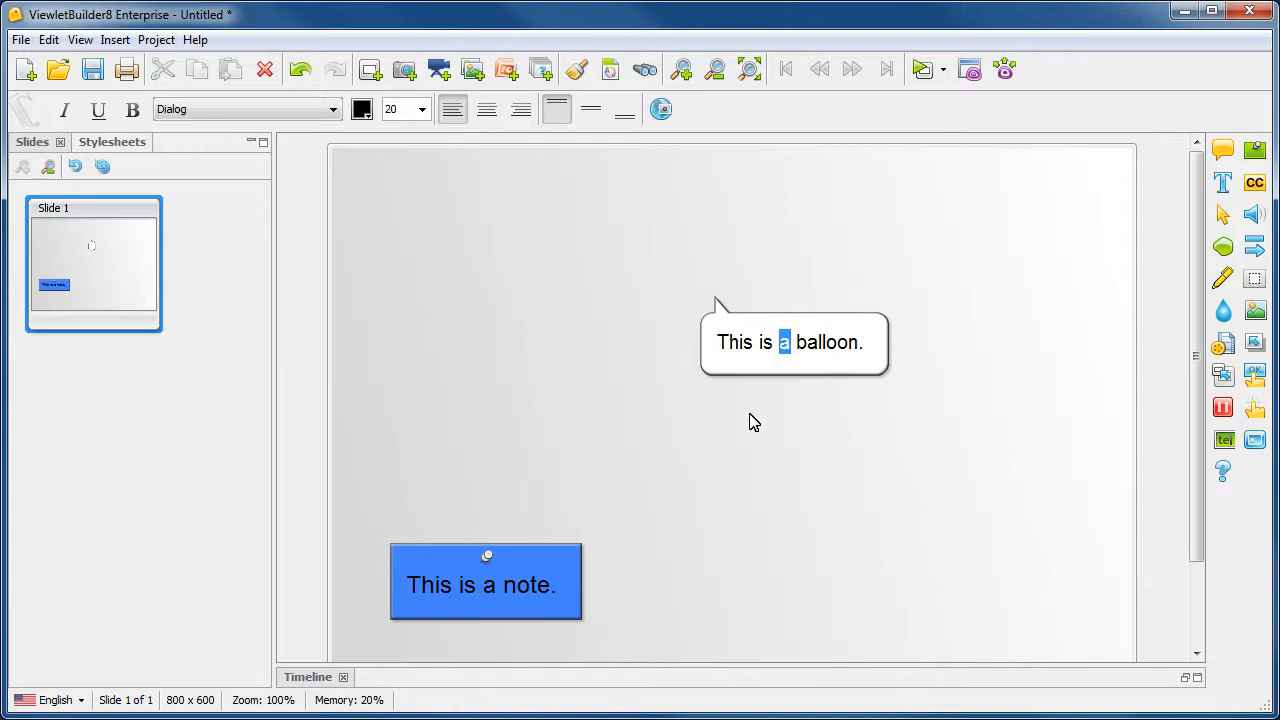
left_click(423, 112)
left_click_drag(425, 190, 422, 215)
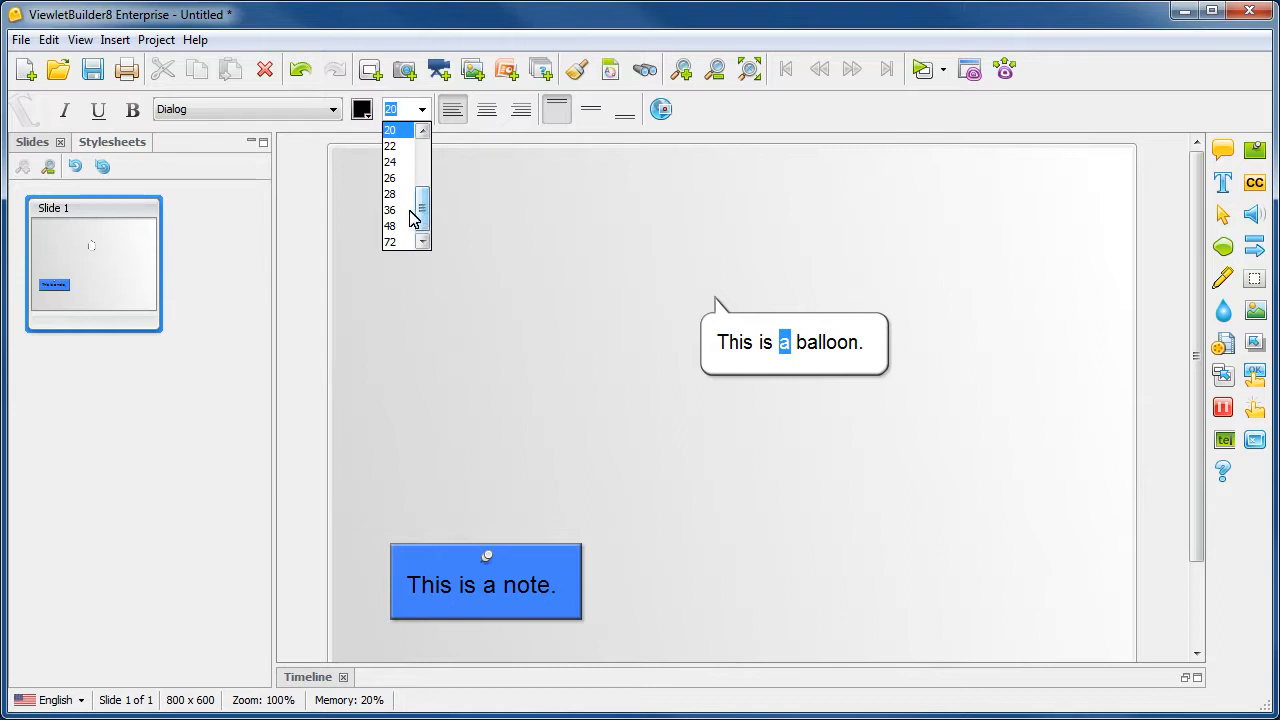
left_click(403, 212)
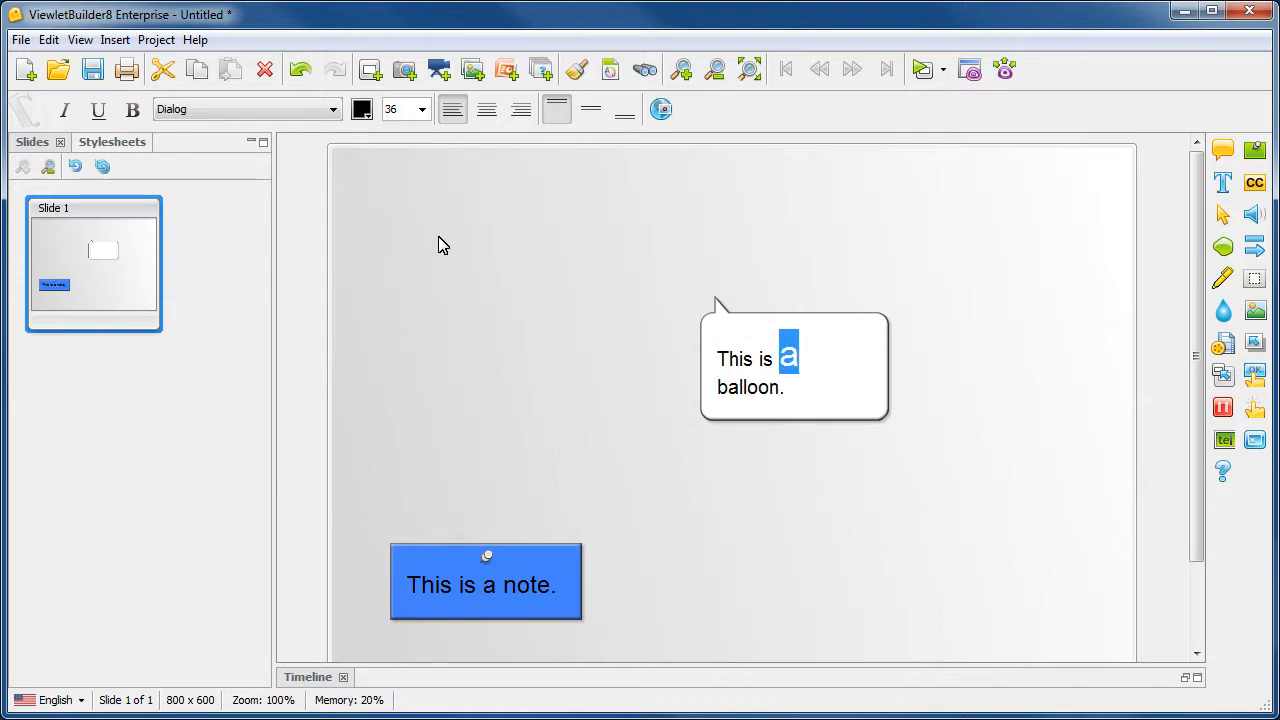
left_click(656, 363)
Step: Widen the balloon so its text fits on one line and move it directly above the note
left_click_drag(875, 375, 964, 357)
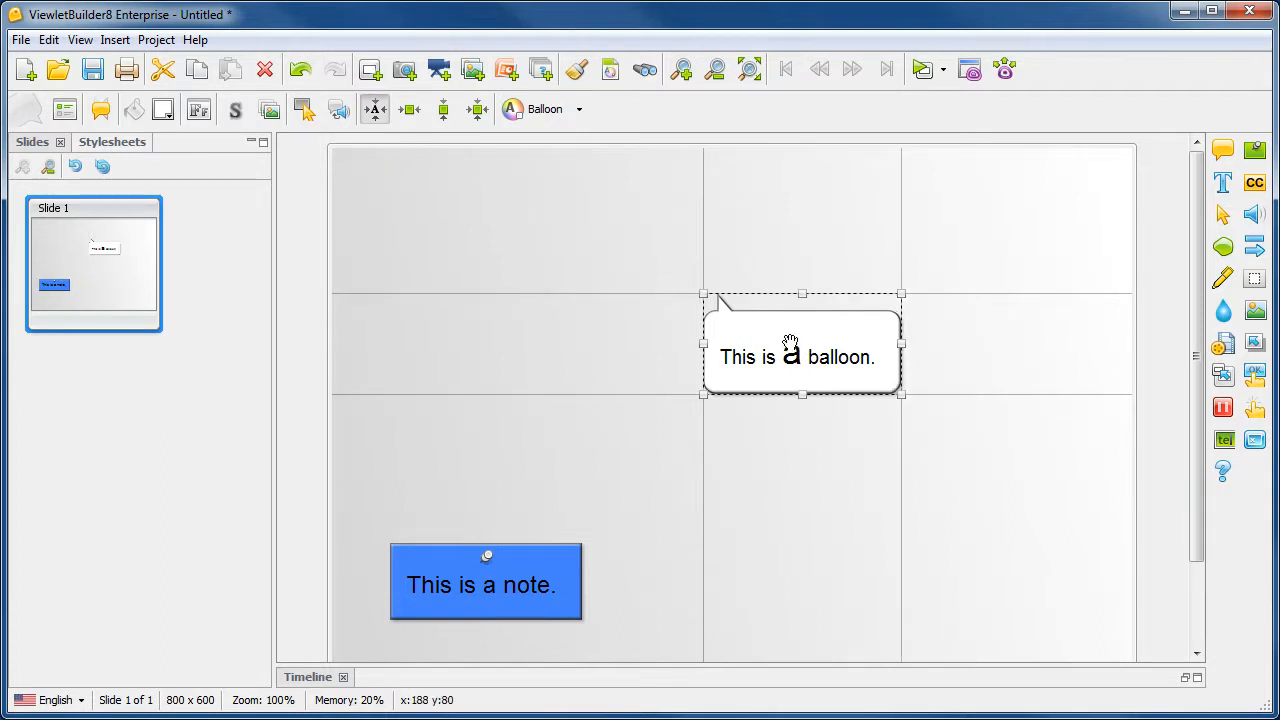
left_click_drag(846, 358, 569, 429)
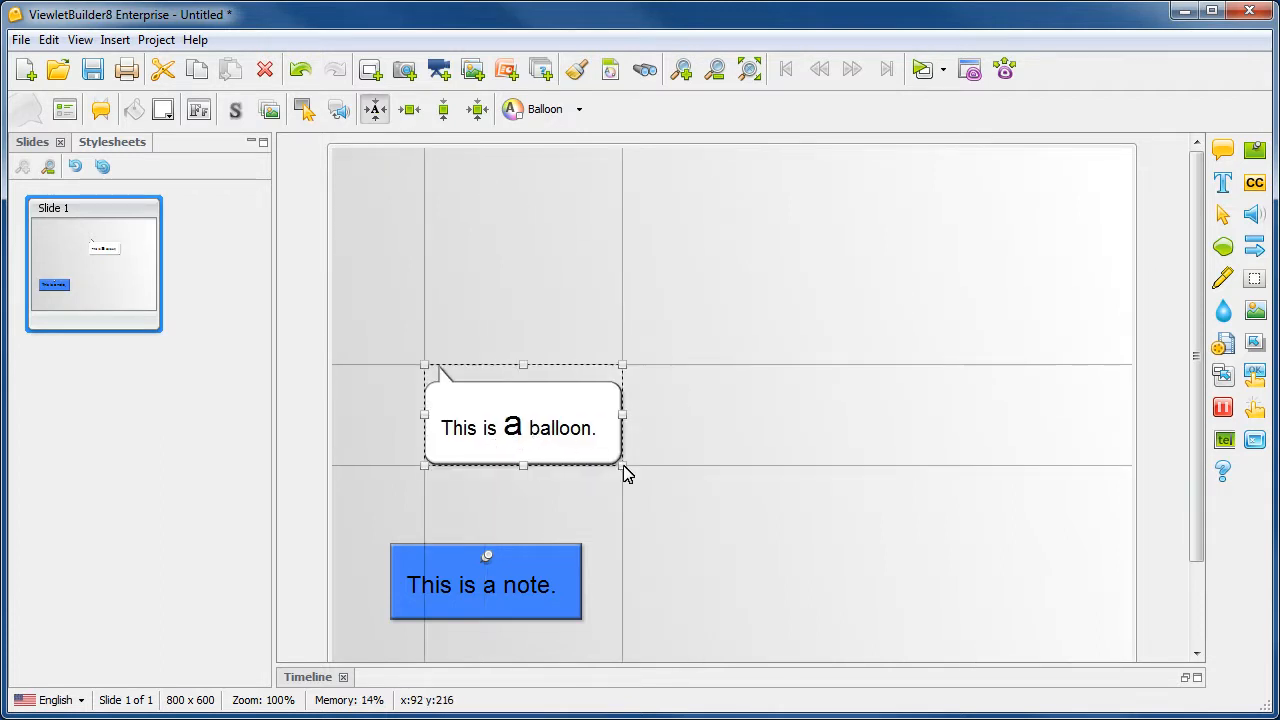
left_click(751, 525)
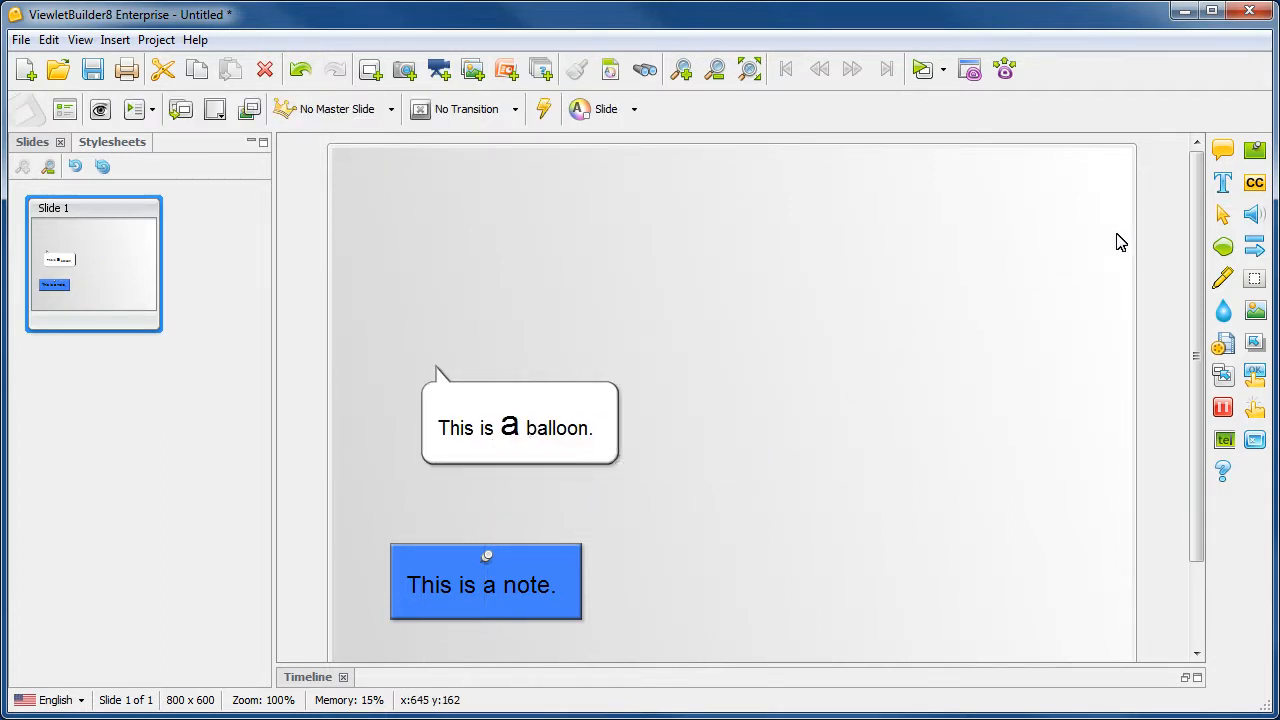
Step: Add a text box in the upper-right area of the slide reading "This is slide text." at font size 20
left_click(1222, 183)
left_click_drag(659, 218, 684, 243)
left_click_drag(792, 307, 1022, 377)
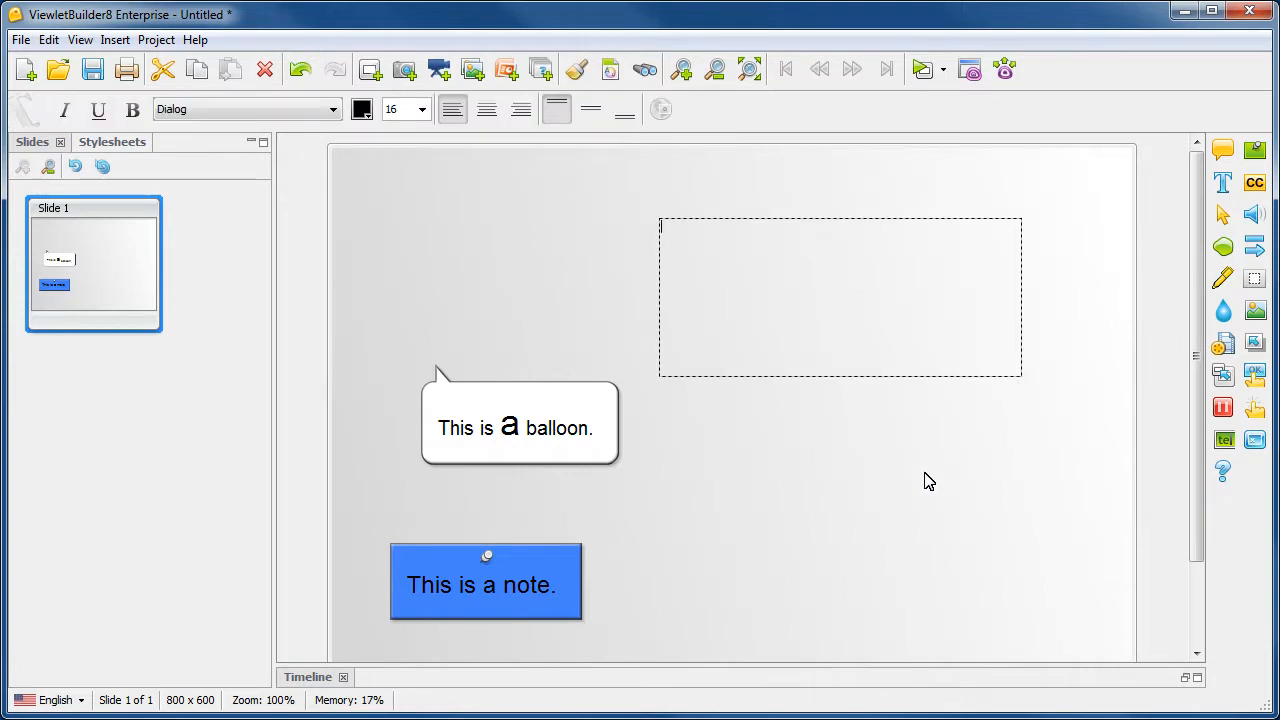
left_click(422, 110)
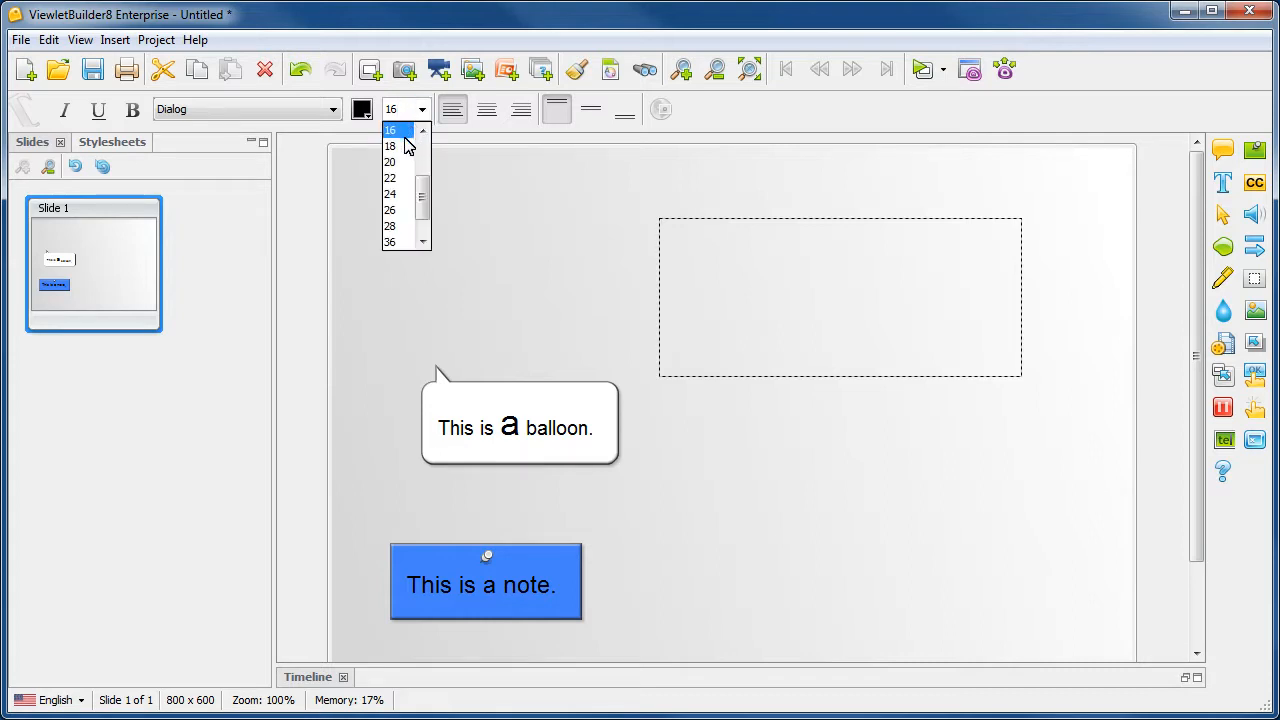
key("Return")
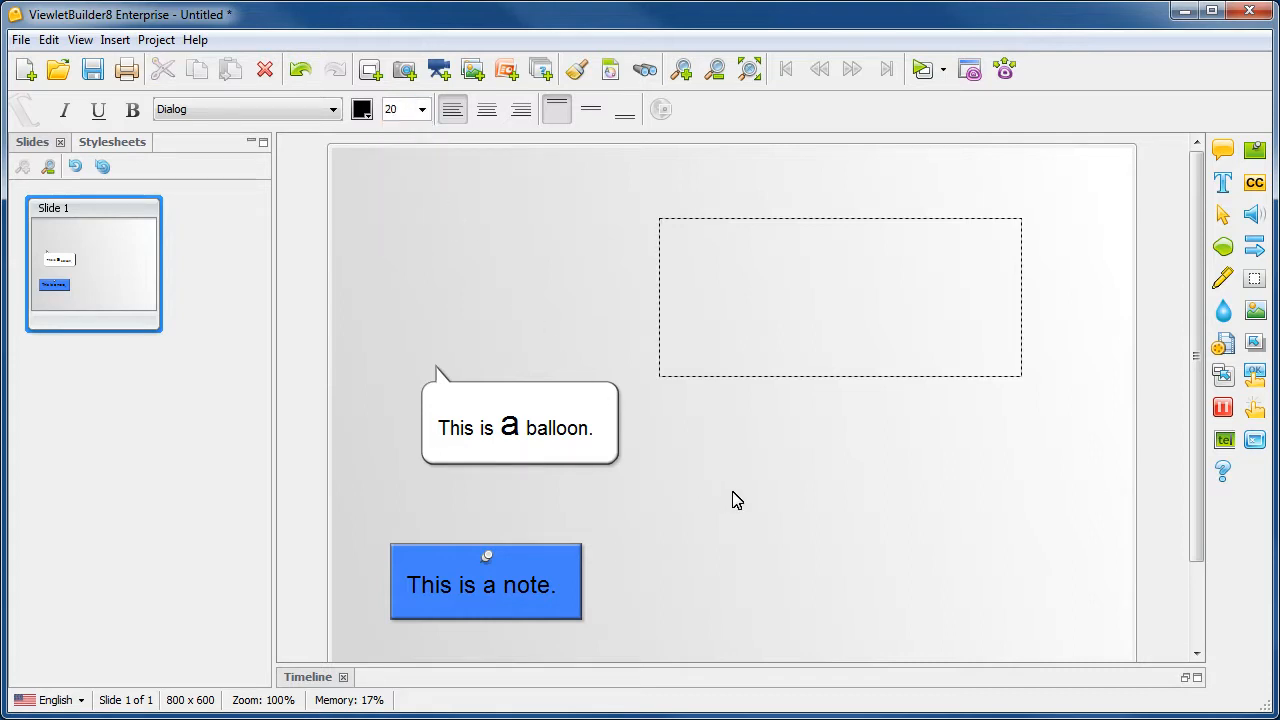
type("This is slide text")
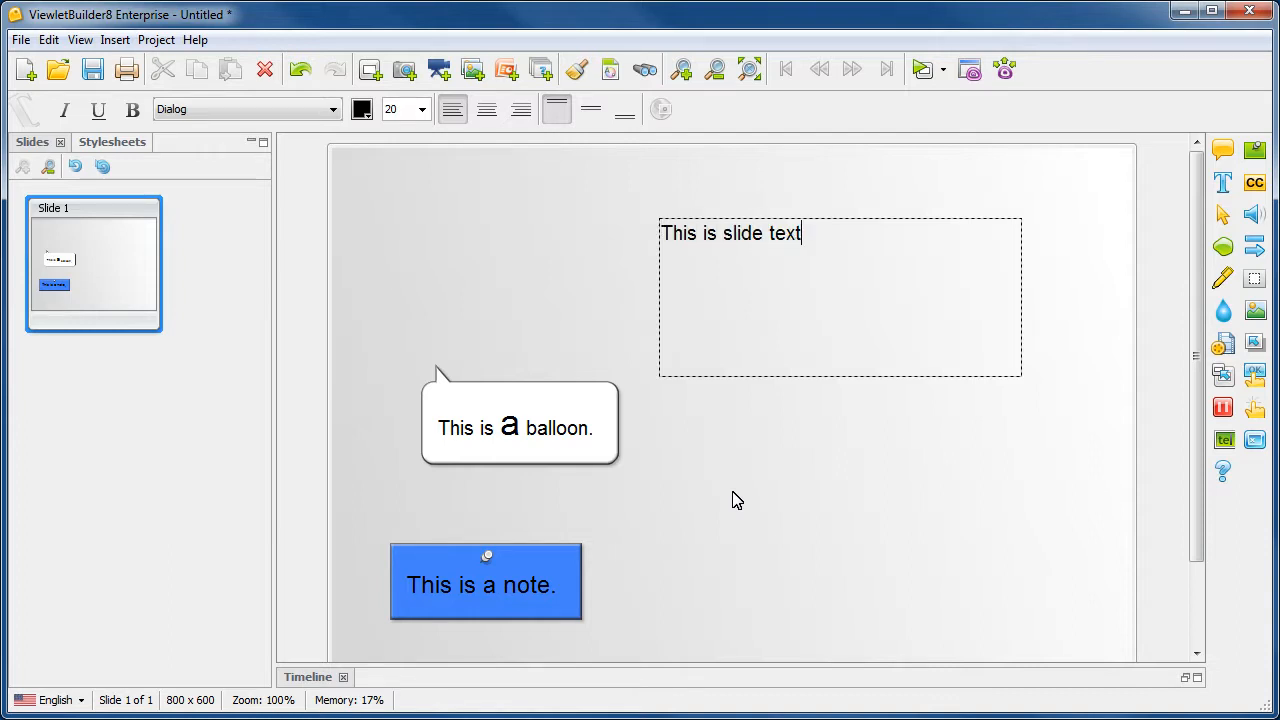
type(".")
left_click(733, 500)
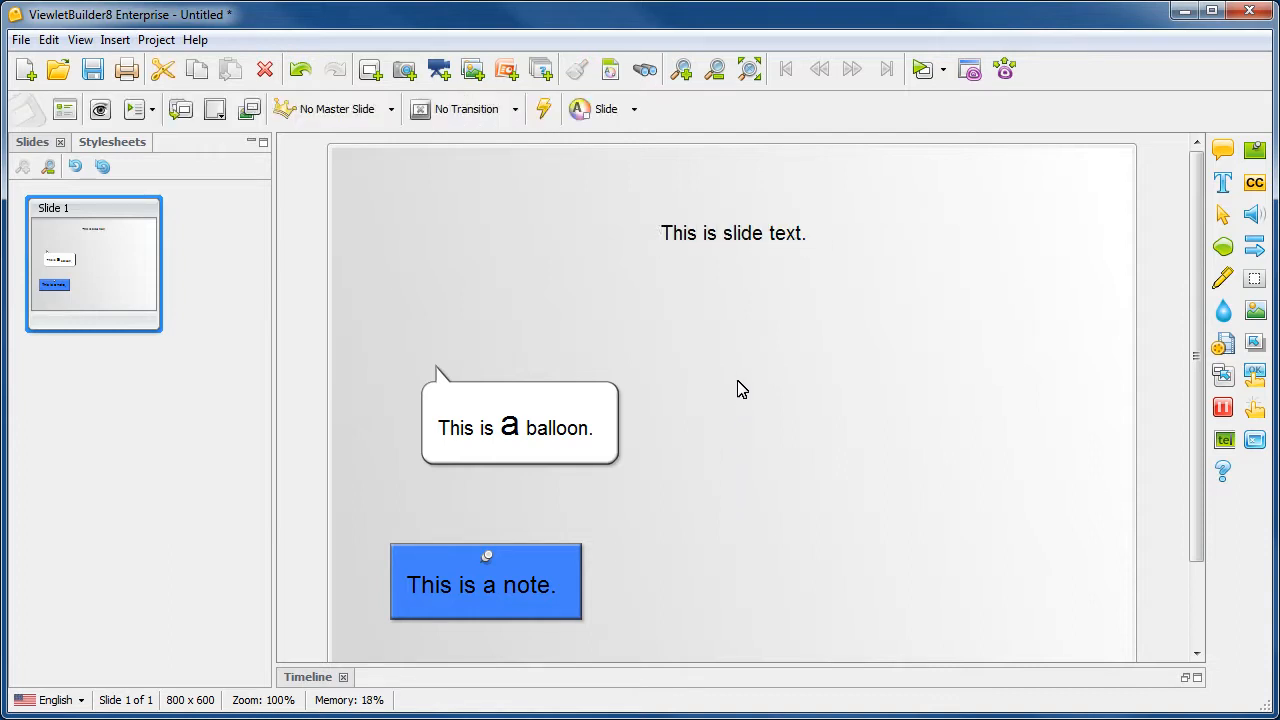
Step: Fit the slide text's box to its content and move it above the balloon
left_click(740, 316)
left_click(380, 111)
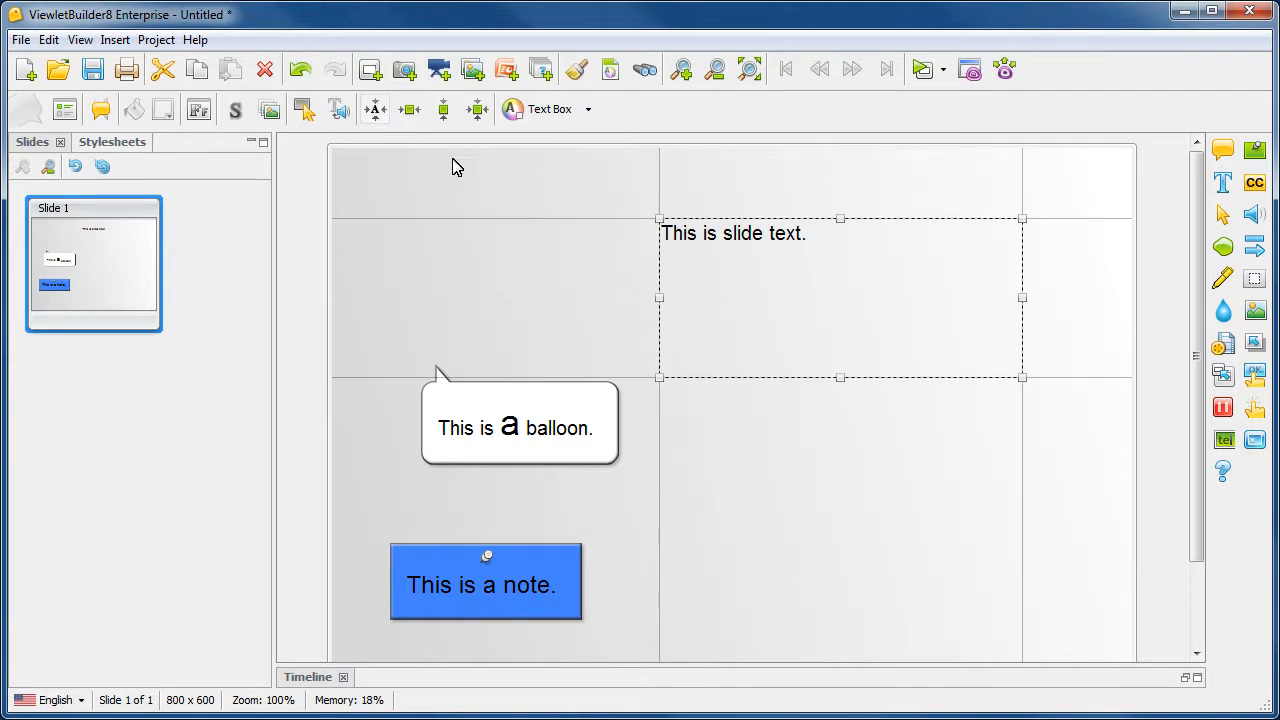
left_click_drag(630, 241, 402, 240)
left_click(757, 372)
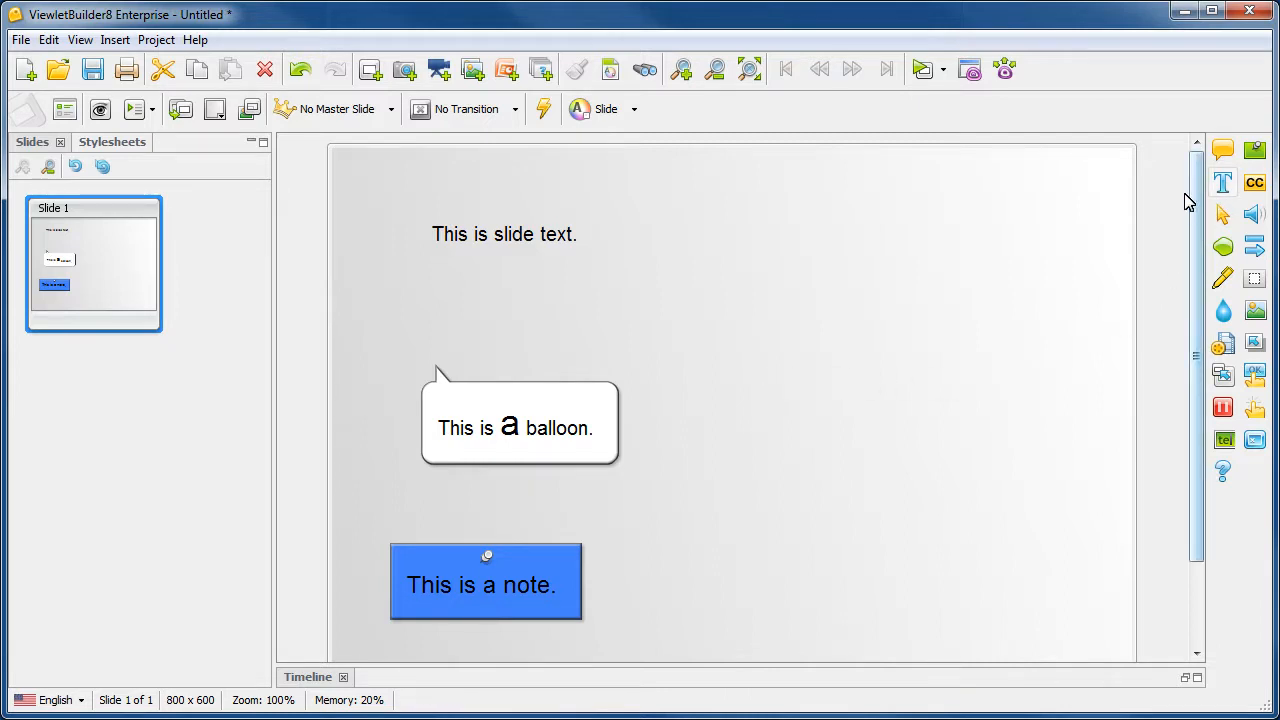
Step: Add a second text box in the slide's empty right half containing "100" at font size 100
mouse_move(683, 290)
left_mouse_down()
mouse_move(931, 371)
mouse_move(1022, 436)
left_mouse_up()
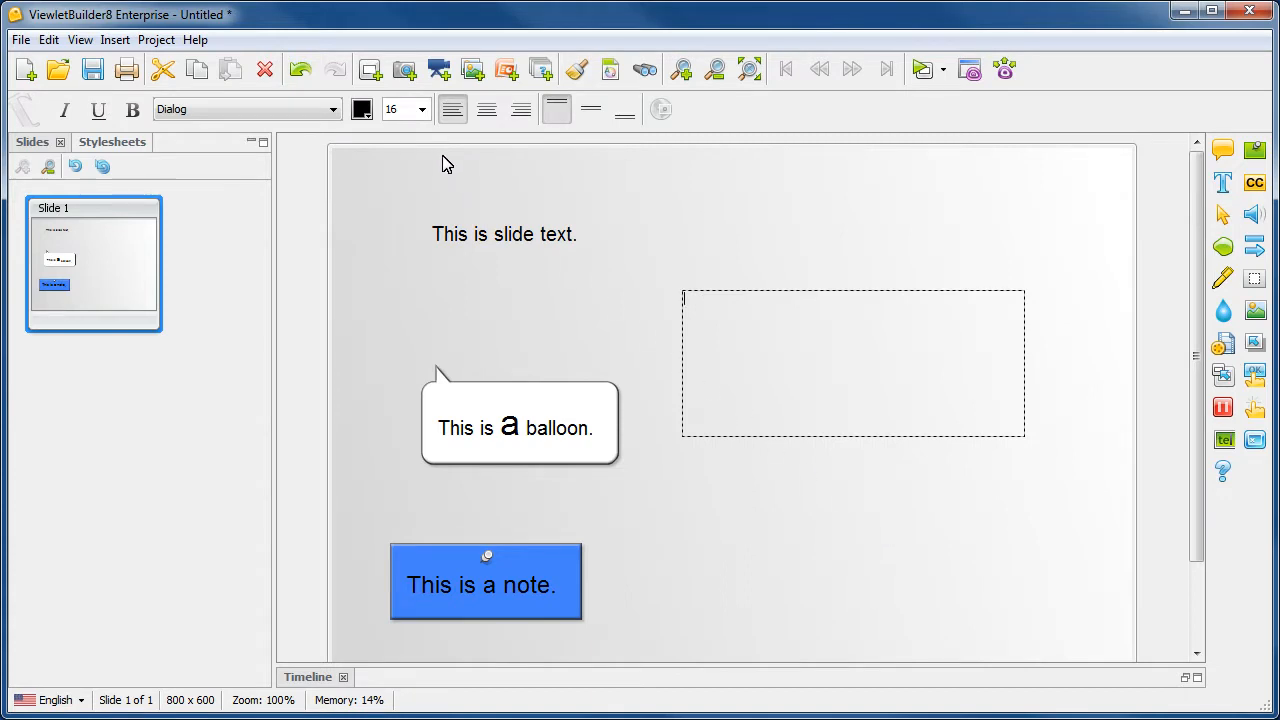
left_click(421, 109)
left_click_drag(423, 140, 413, 228)
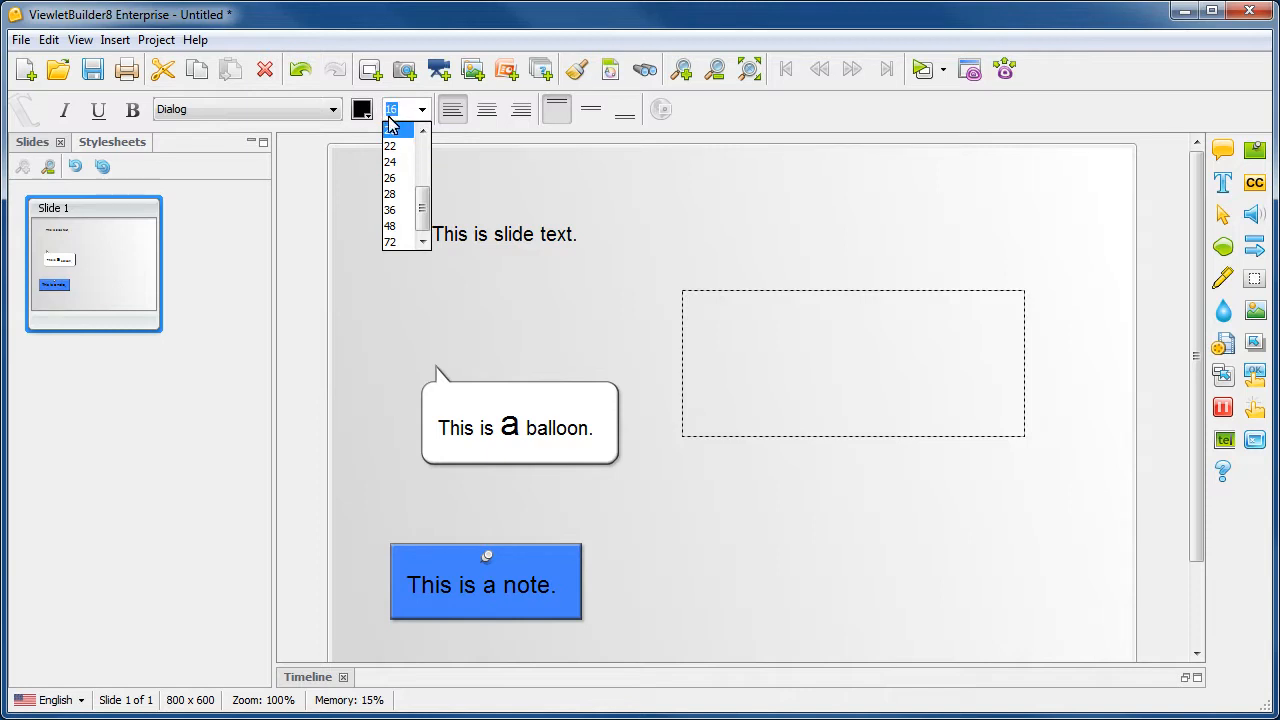
left_click(677, 203)
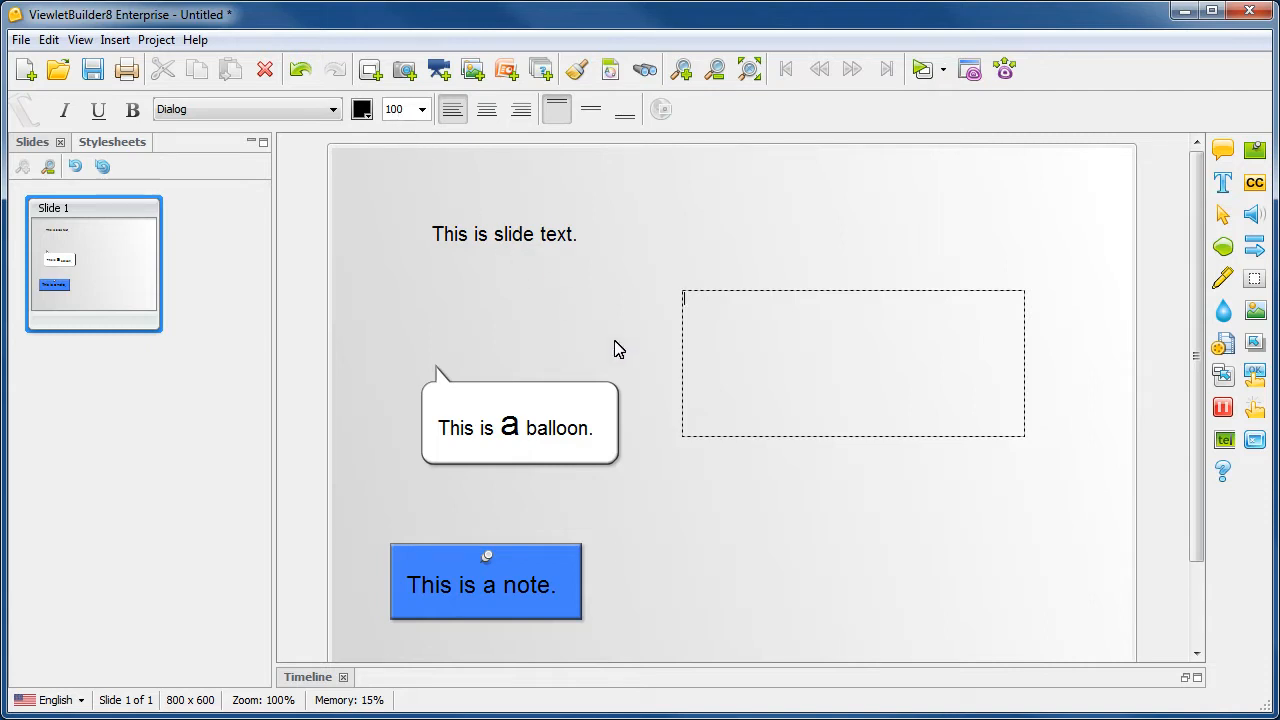
type("100")
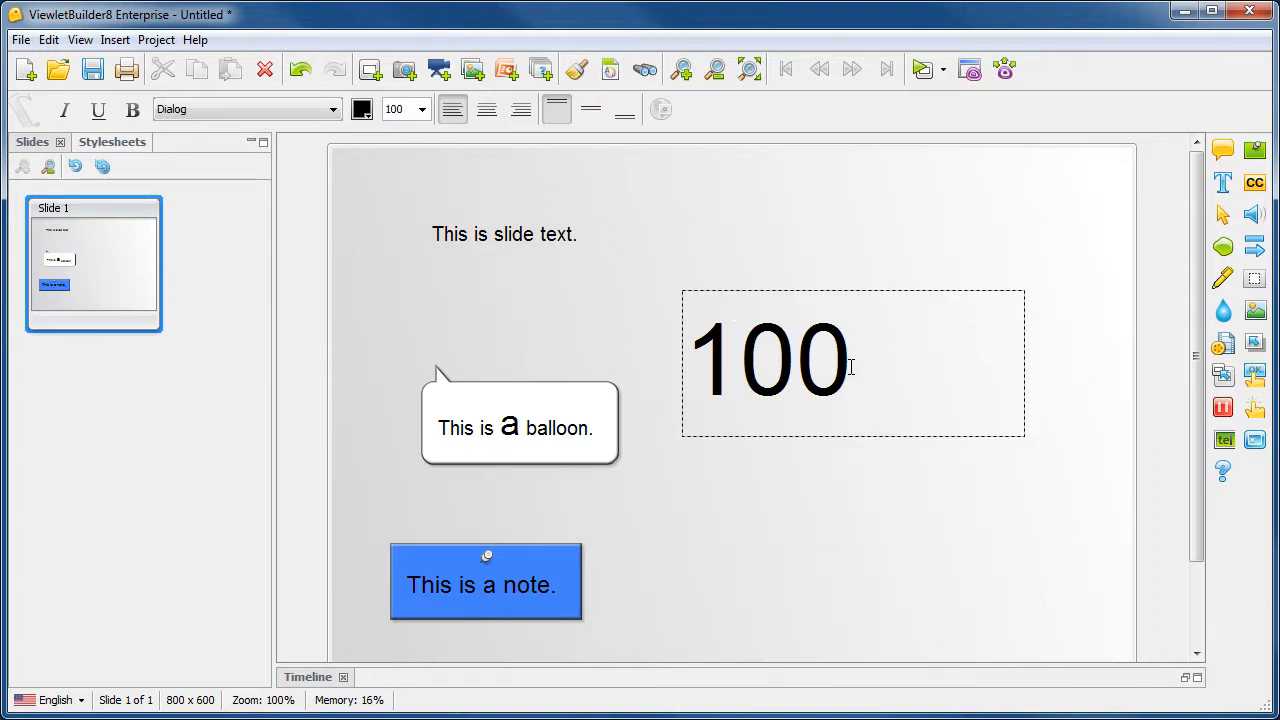
Step: Set the font size of the text "100" to 88
left_click_drag(858, 374, 689, 351)
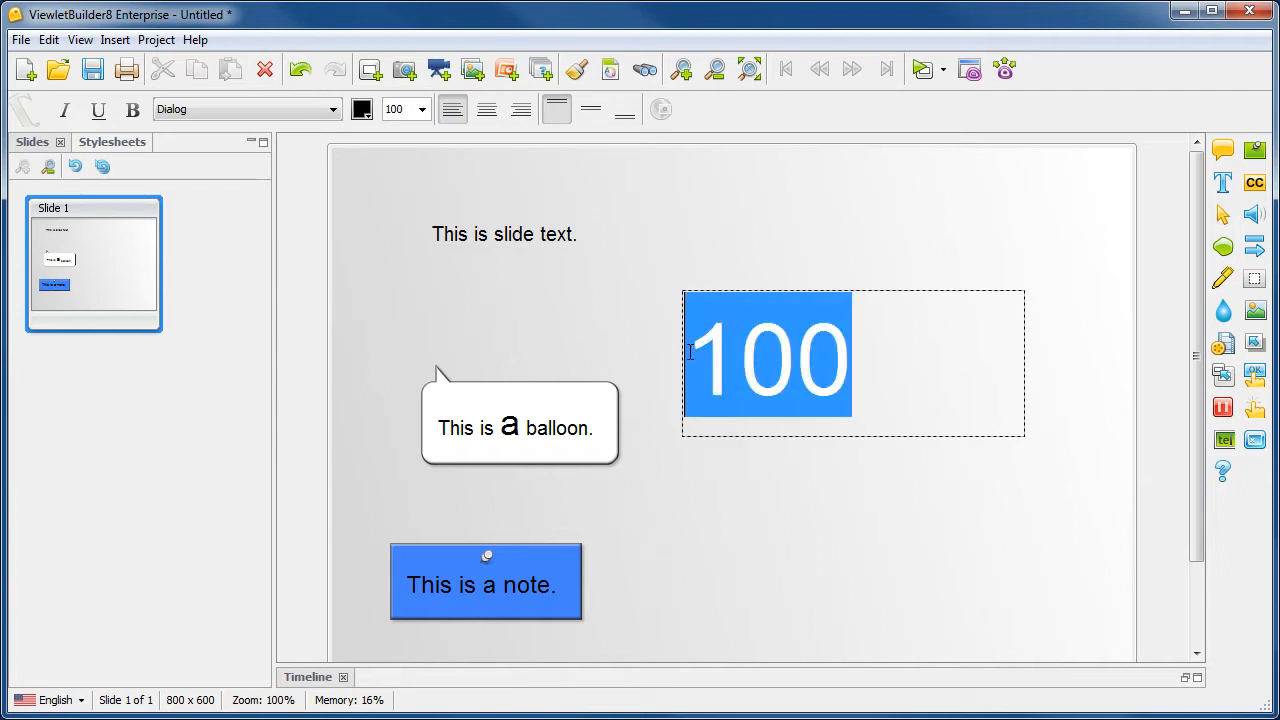
double_click(390, 109)
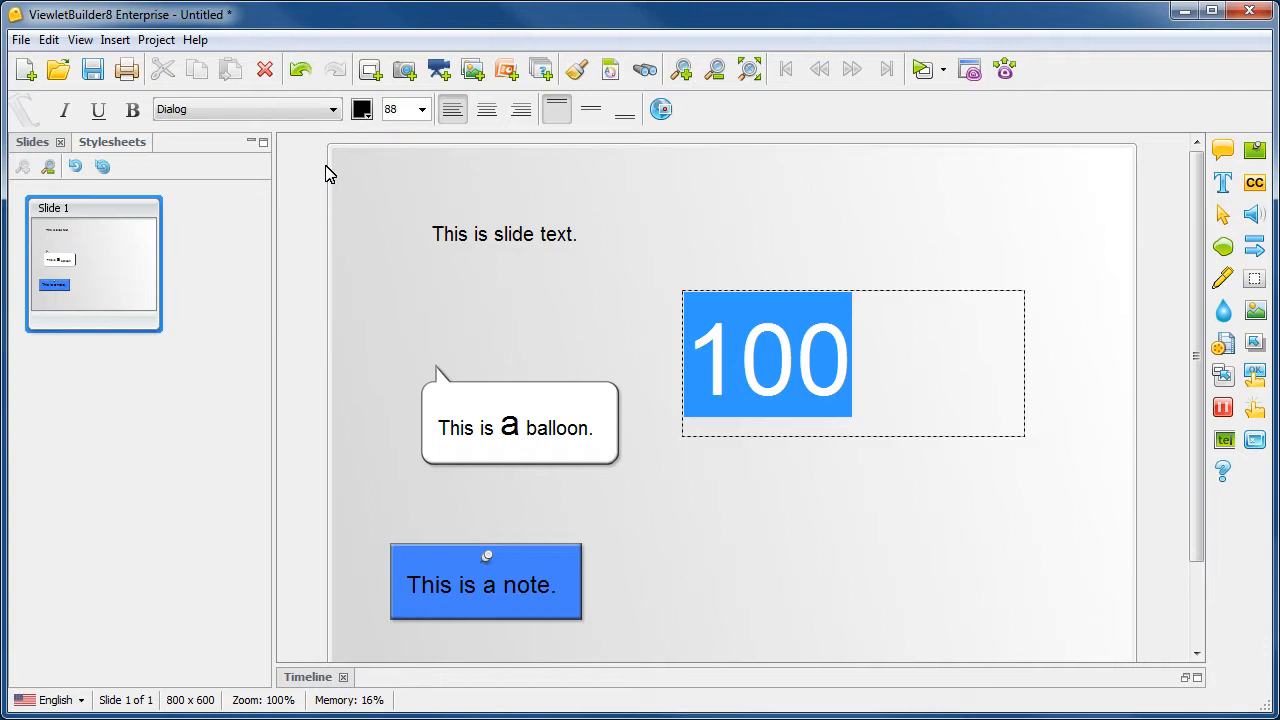
type("88")
key("Return")
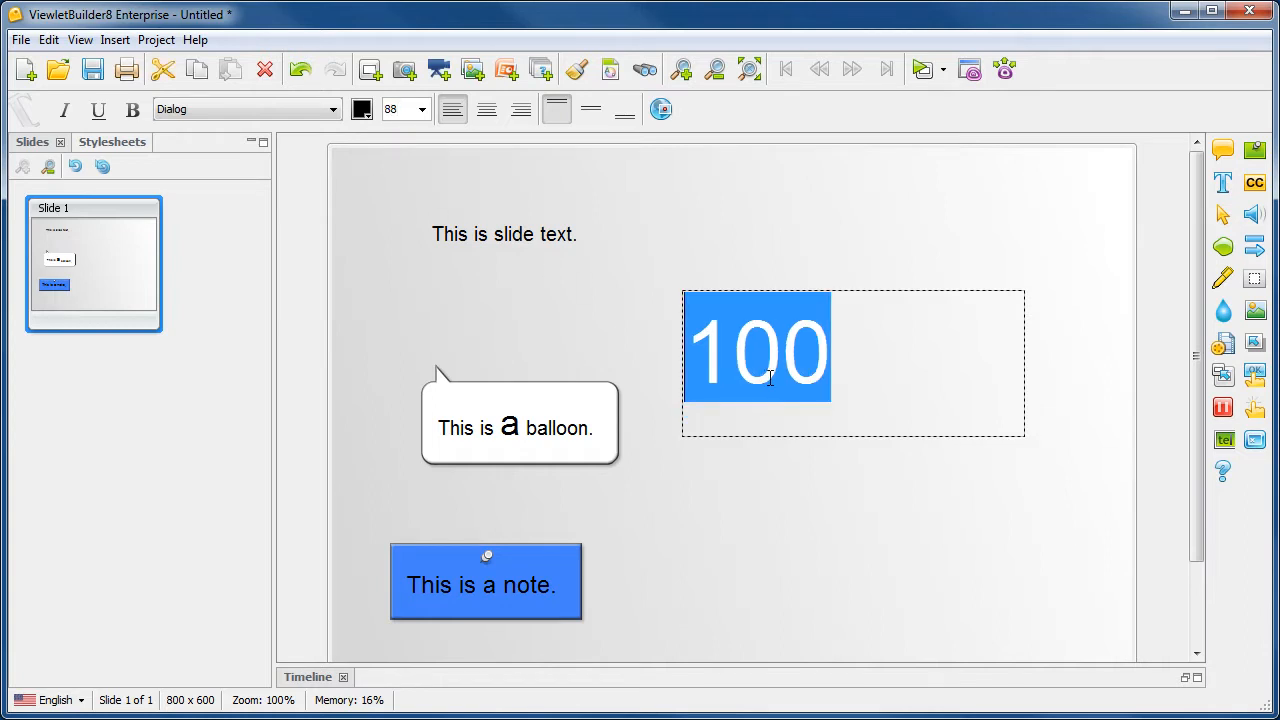
left_click(814, 474)
Step: Fit the "100" text box to its content and move it toward the slide's upper-right area
left_click(800, 394)
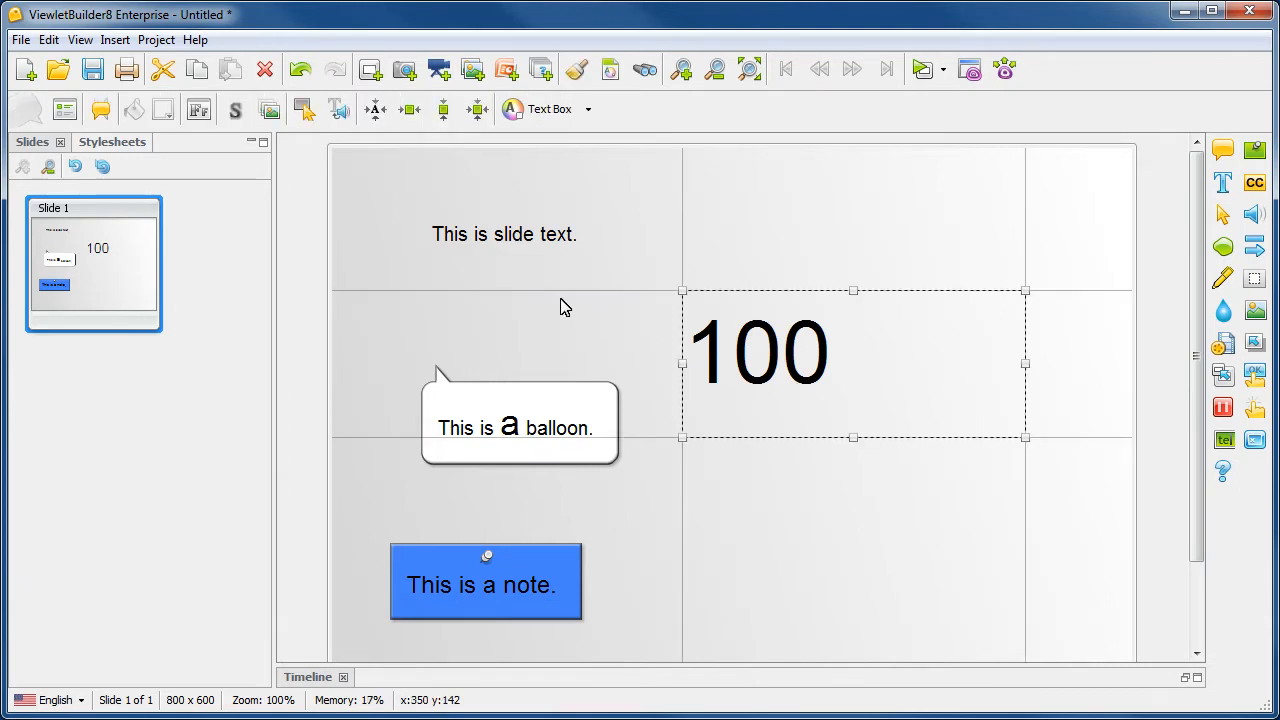
left_click(375, 109)
left_click_drag(798, 346, 906, 297)
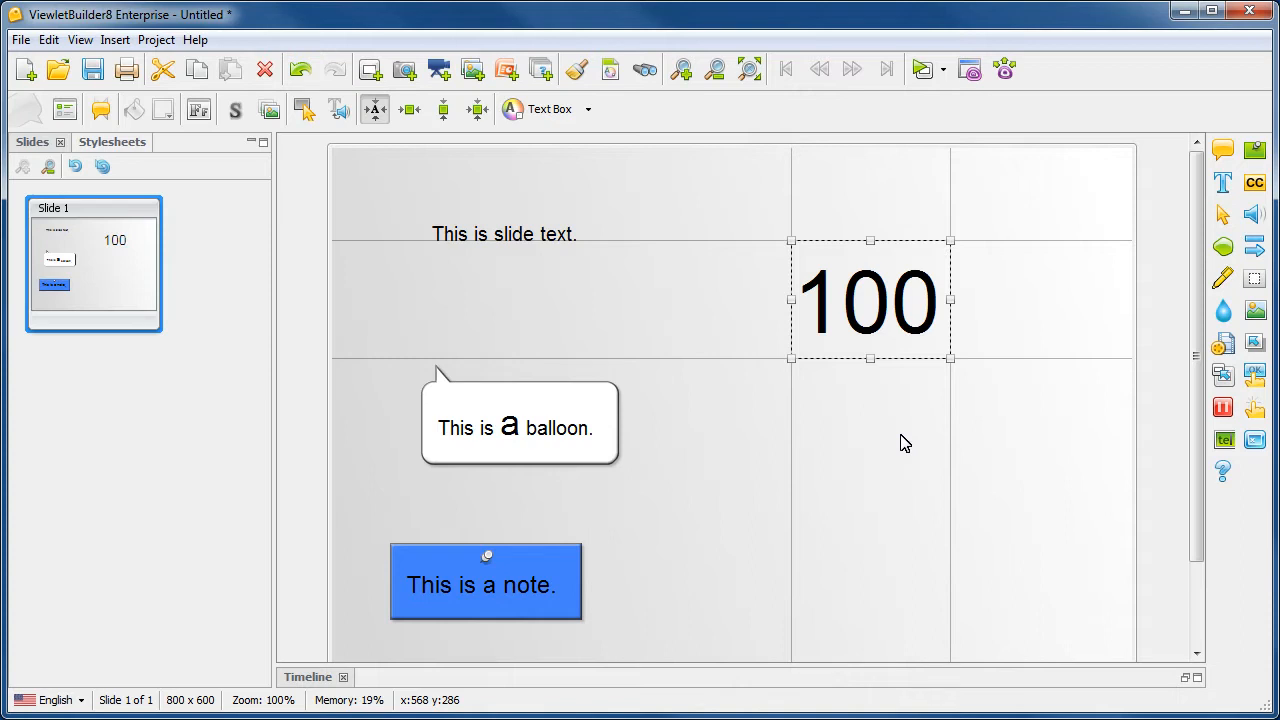
Step: Open the balloon's text for editing and show the available font sizes
double_click(606, 436)
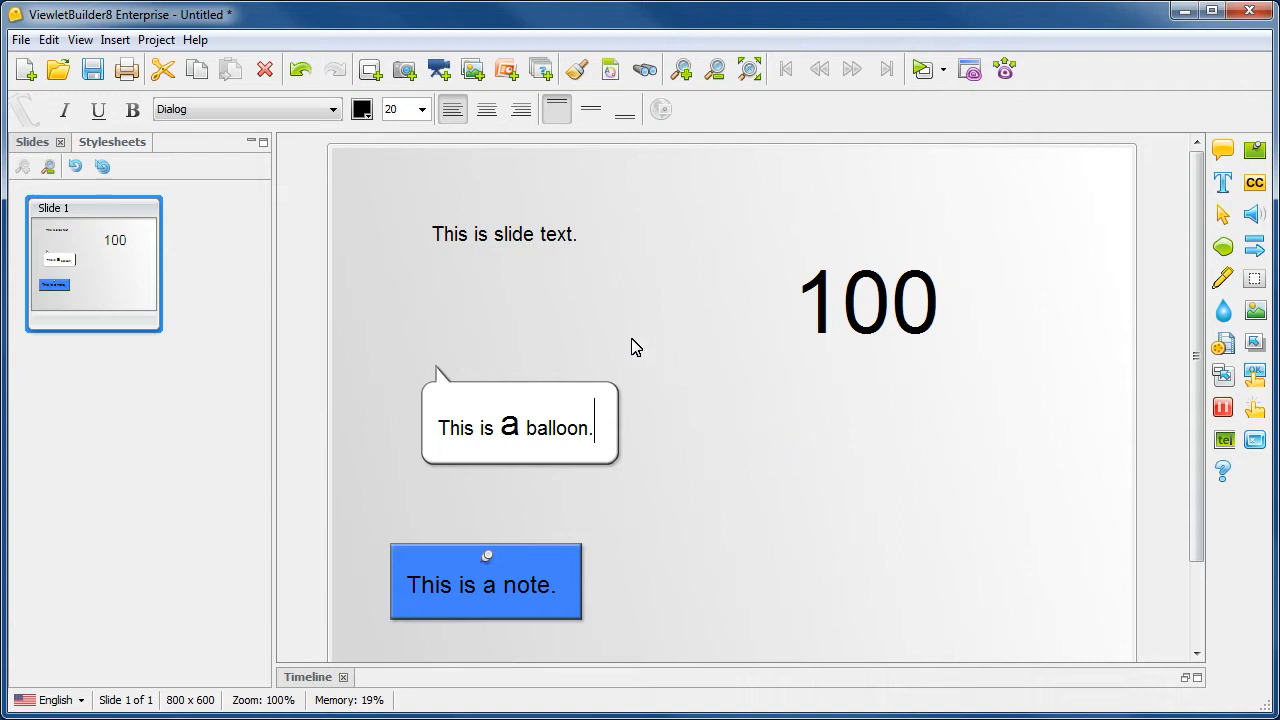
left_click(422, 112)
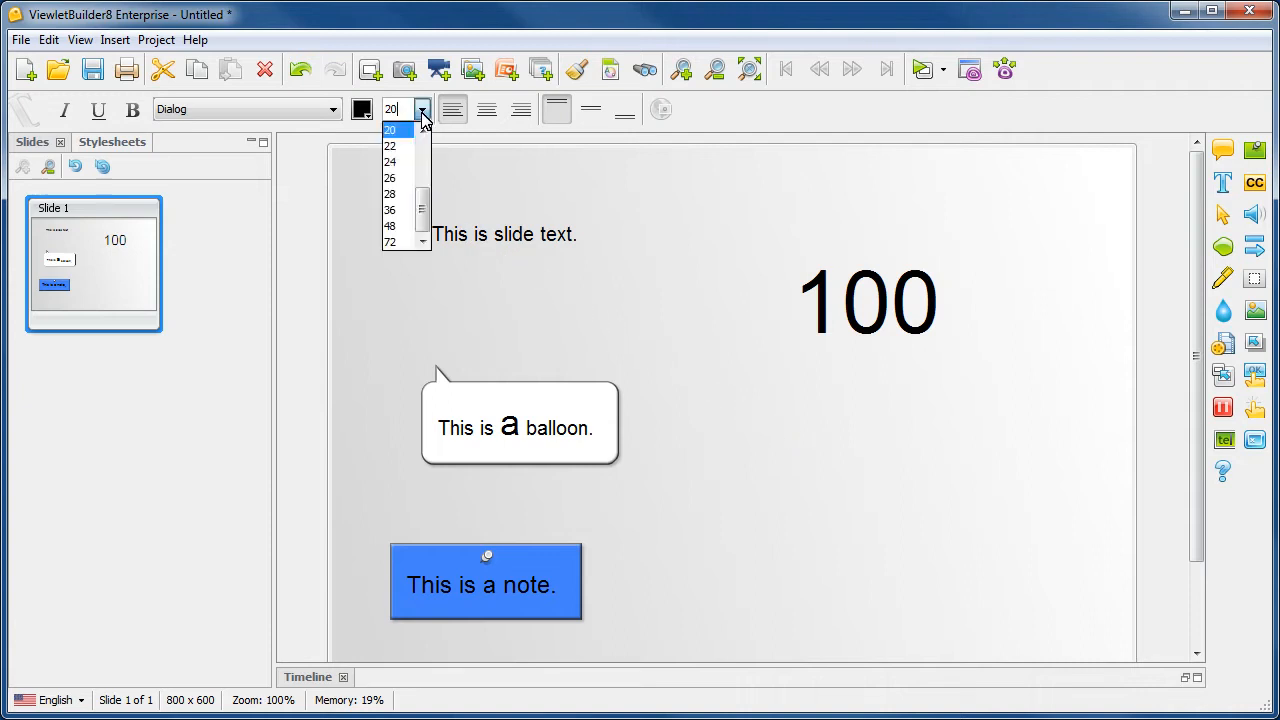